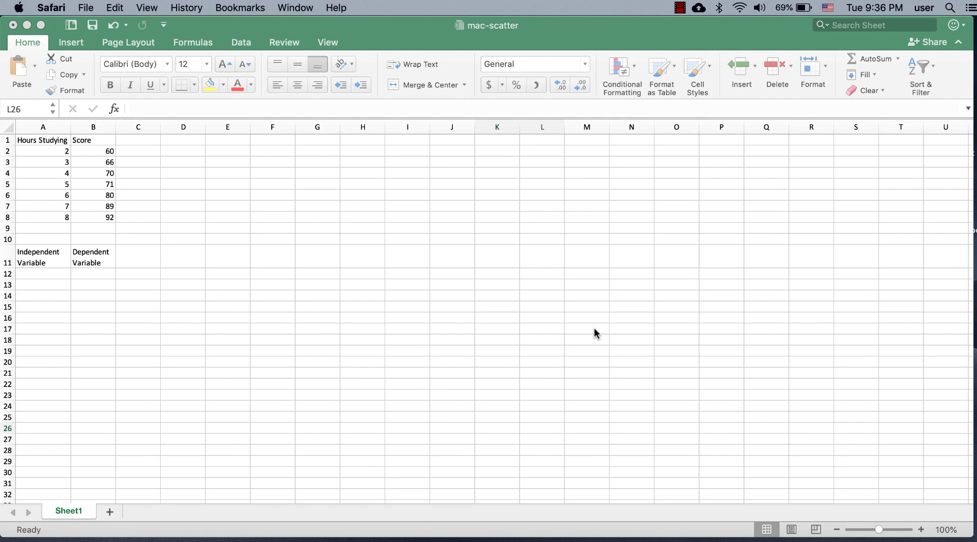
# - Examine the Hours Studying and Score columns and which is the independent and which the dependent variable
pyautogui.click(320, 246)
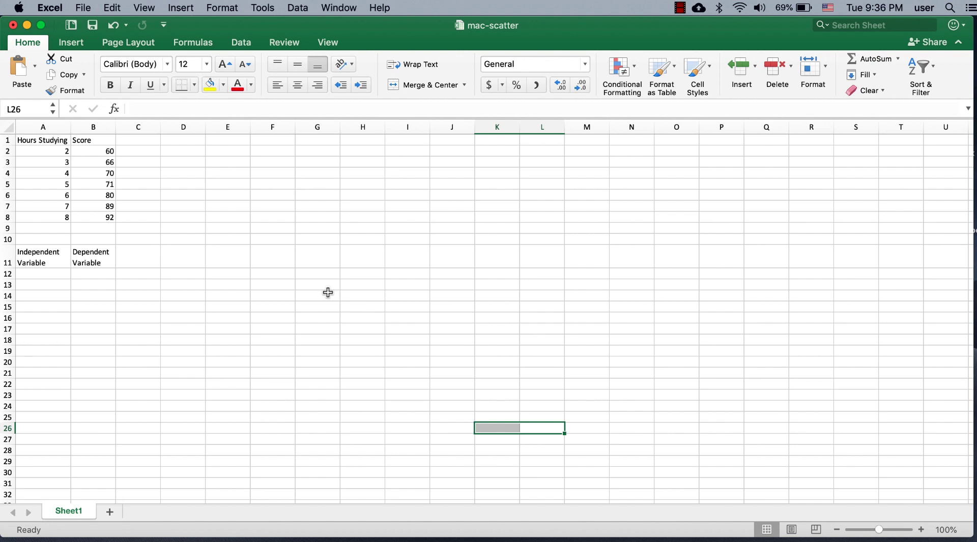
pyautogui.click(37, 261)
pyautogui.click(87, 260)
pyautogui.click(51, 191)
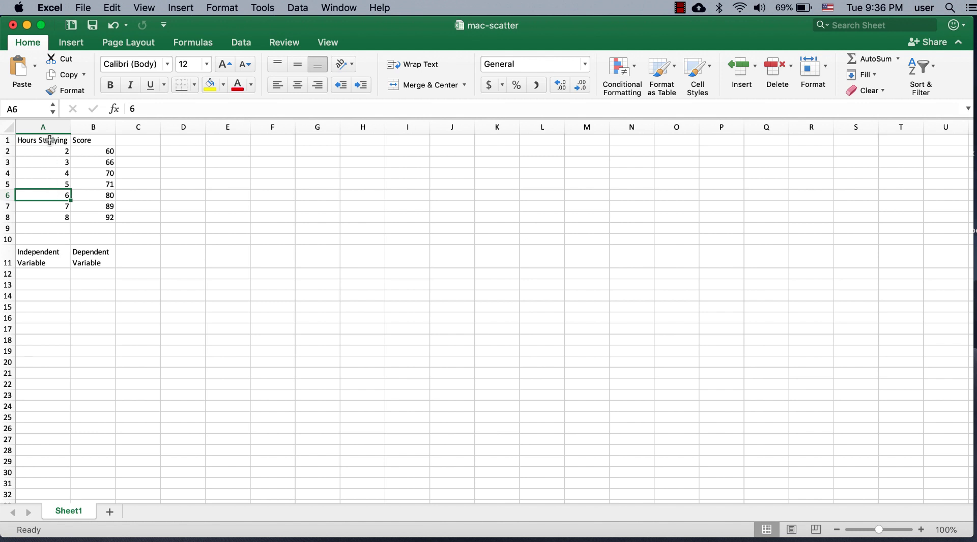
pyautogui.moveTo(49, 139); pyautogui.dragTo(49, 218)
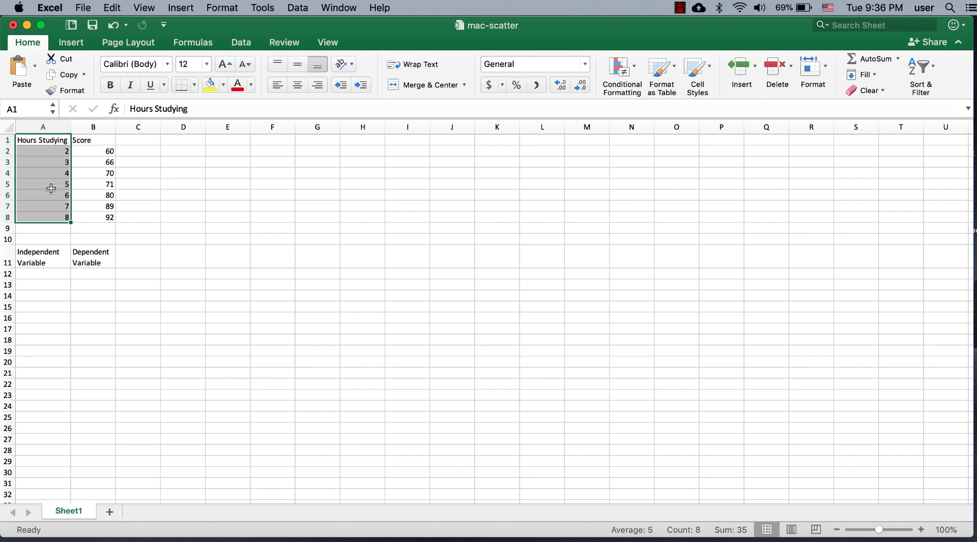
pyautogui.click(93, 141)
pyautogui.moveTo(93, 143); pyautogui.dragTo(93, 218)
pyautogui.click(92, 261)
pyautogui.click(49, 258)
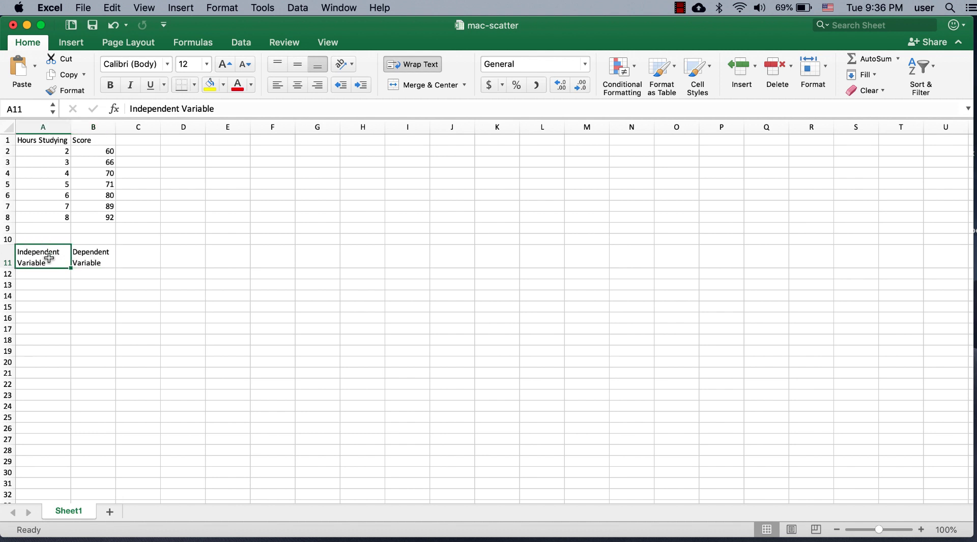
pyautogui.click(89, 261)
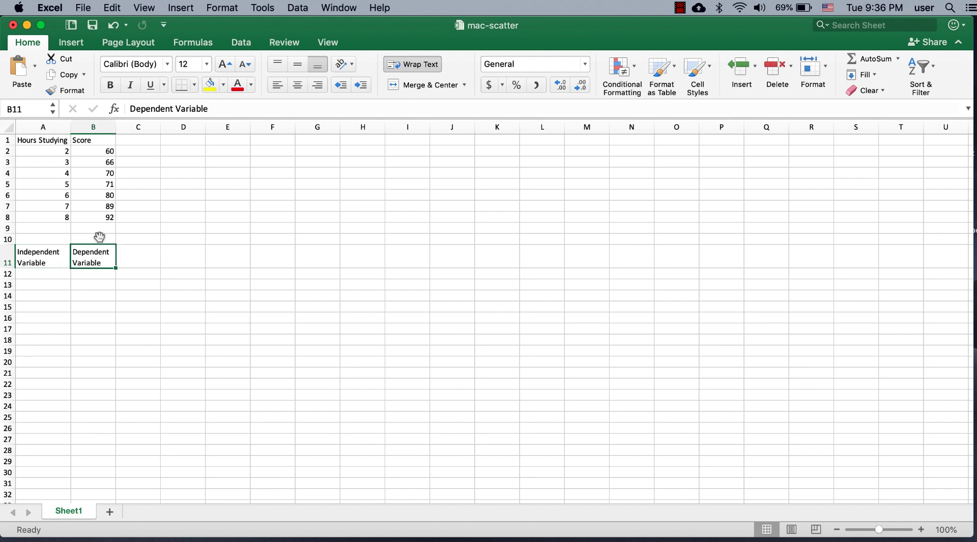
pyautogui.click(34, 249)
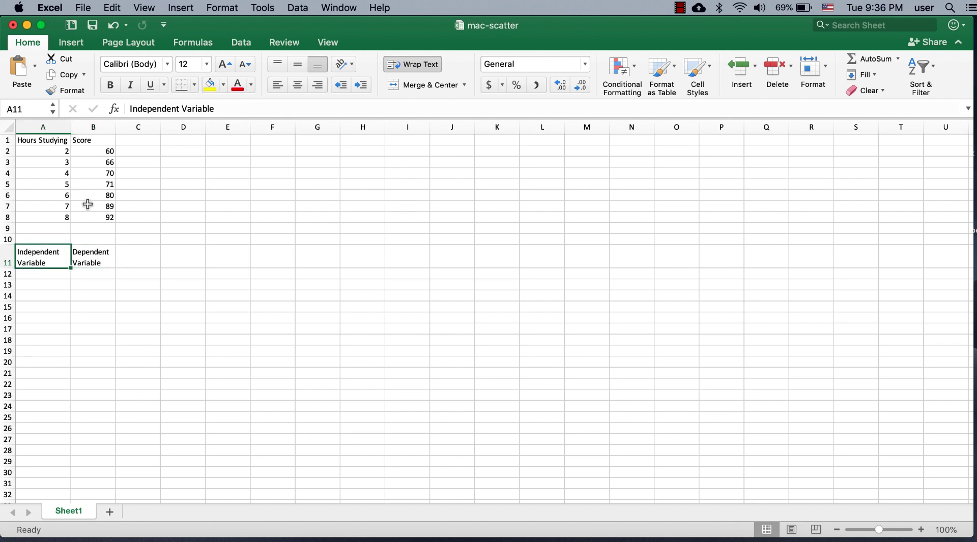
pyautogui.moveTo(103, 220); pyautogui.dragTo(51, 144)
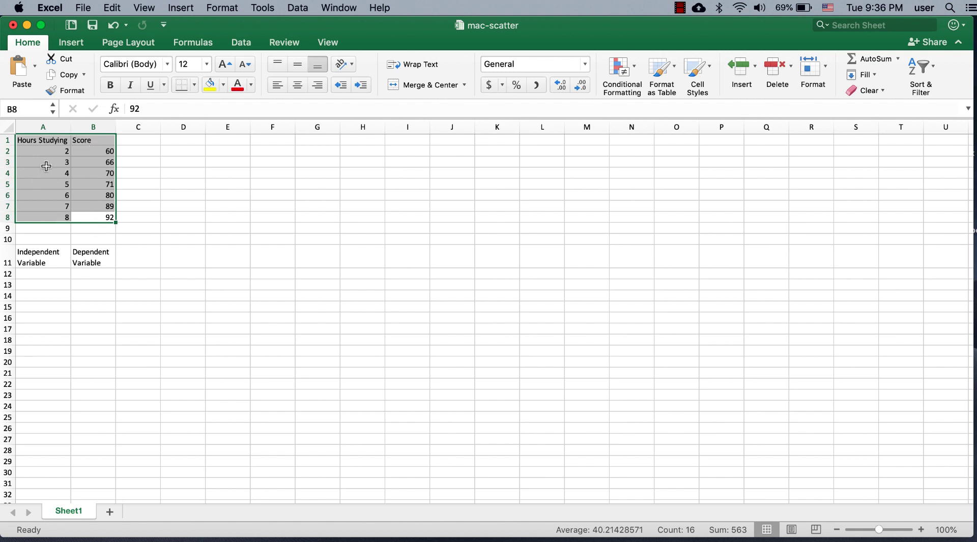
pyautogui.moveTo(43, 187); pyautogui.dragTo(81, 218)
# - Insert a markers-only scatter chart of the Hours Studying and Score data and enlarge it to span about D2 to N23
pyautogui.click(81, 191)
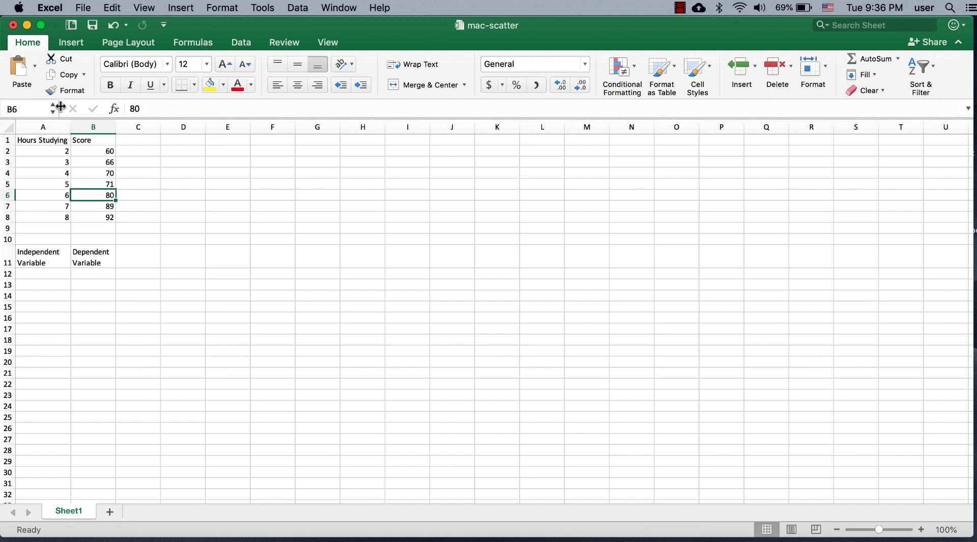
pyautogui.click(70, 45)
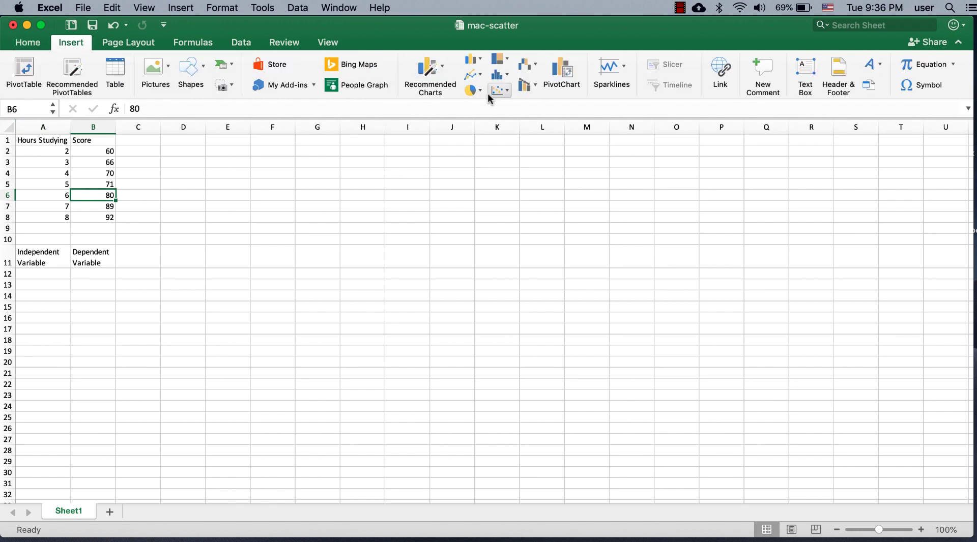
pyautogui.click(510, 93)
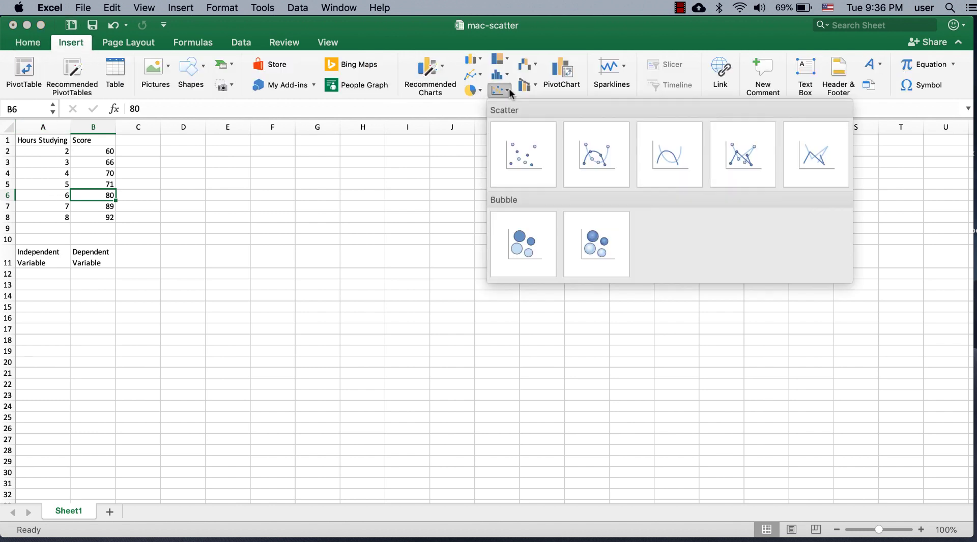
pyautogui.click(515, 161)
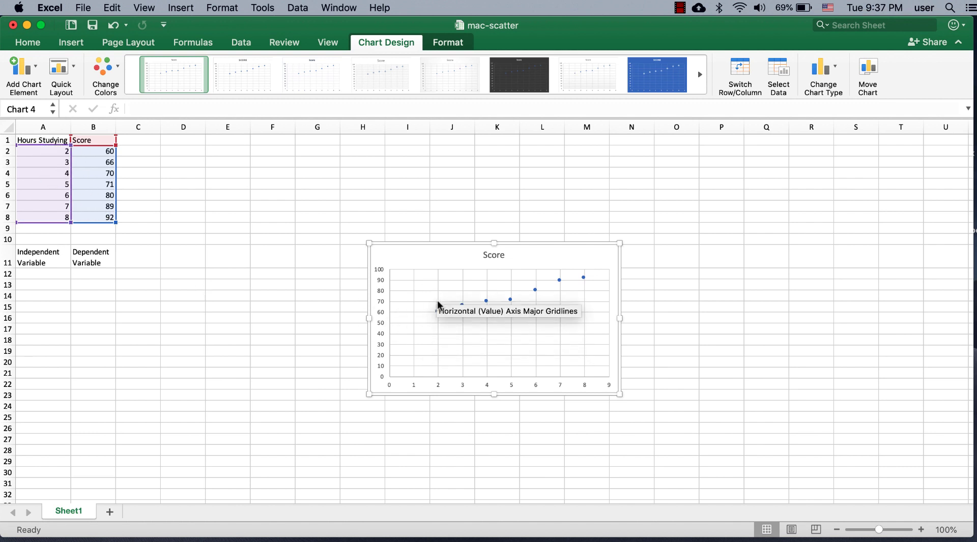
pyautogui.moveTo(369, 244); pyautogui.dragTo(183, 150)
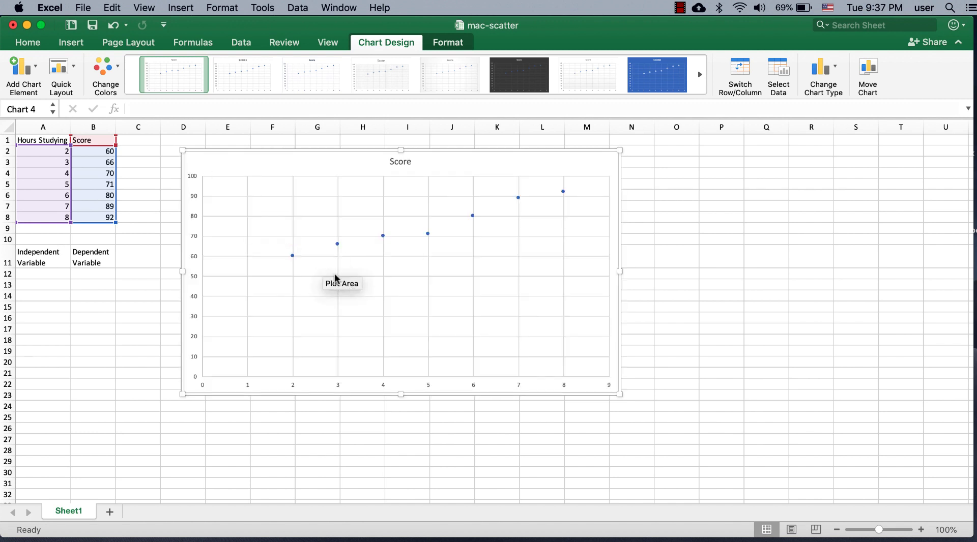
# - Delete the major vertical and horizontal gridlines from the scatter chart
pyautogui.click(383, 297)
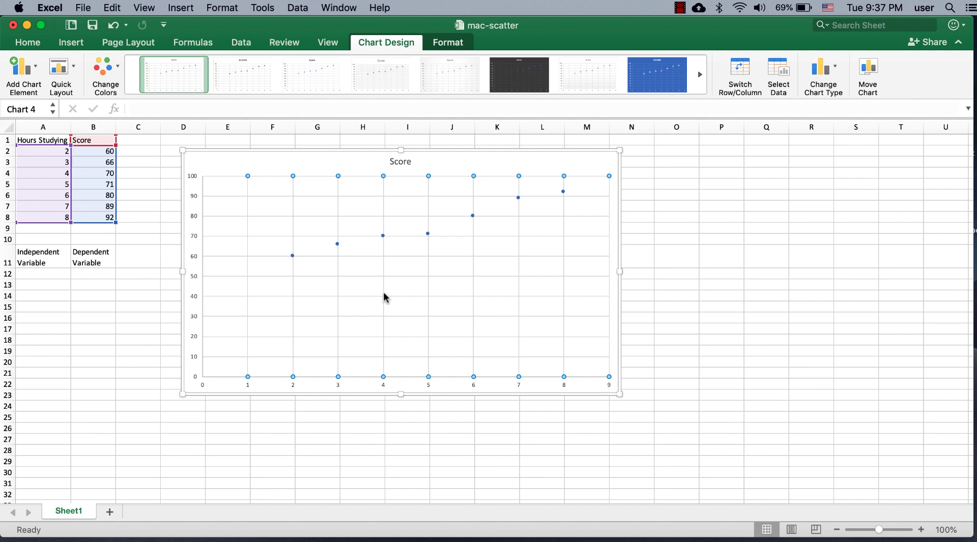
pyautogui.press('Delete')
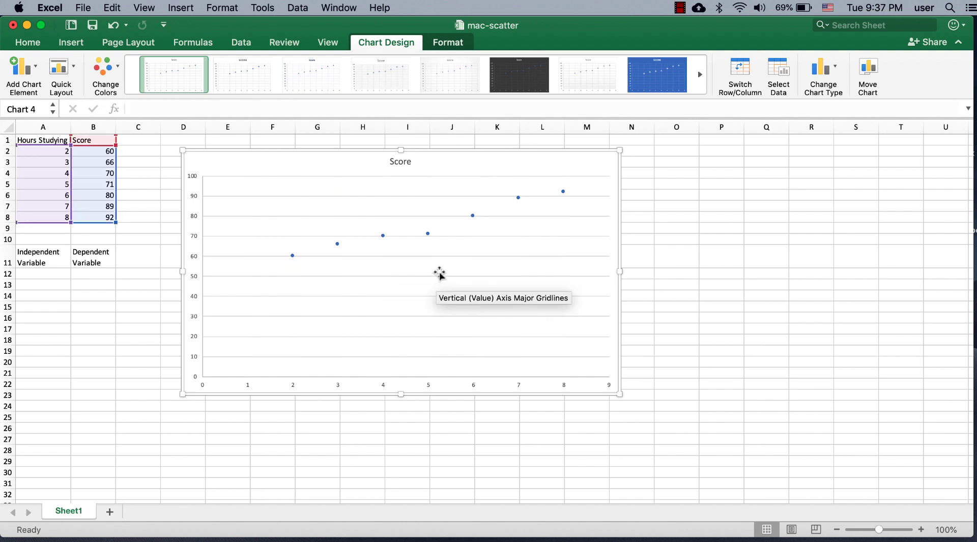
pyautogui.click(440, 276)
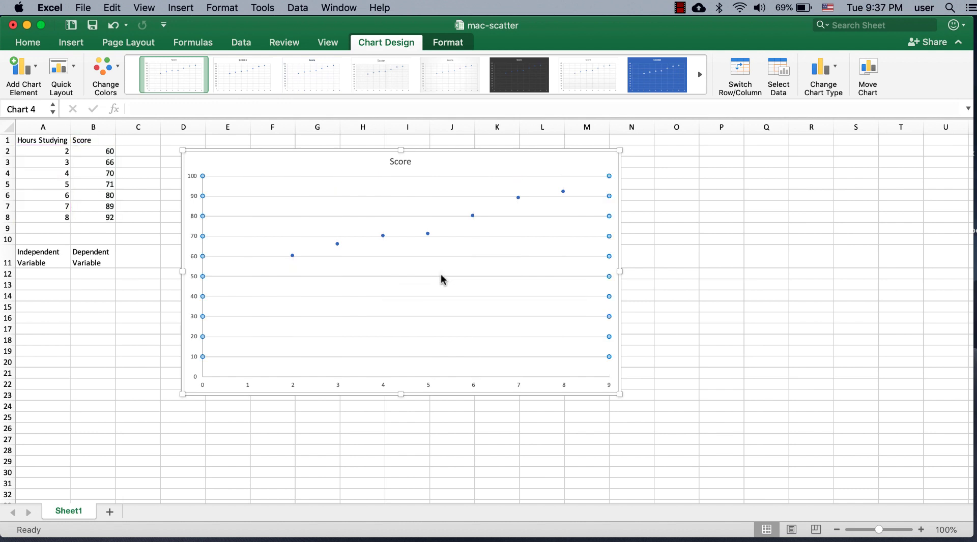
pyautogui.press('Delete')
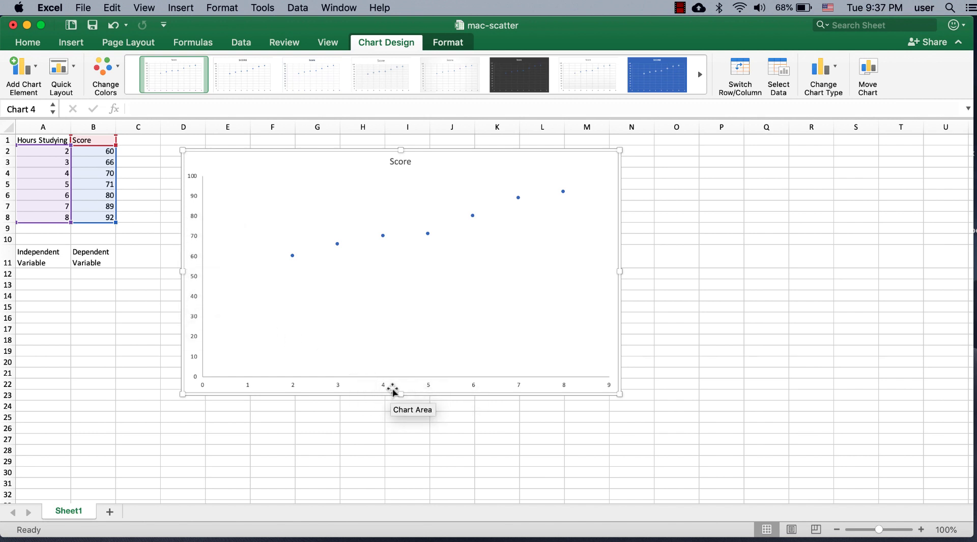
# - Add a primary horizontal axis title to the chart reading "Hours Studying"
pyautogui.click(33, 69)
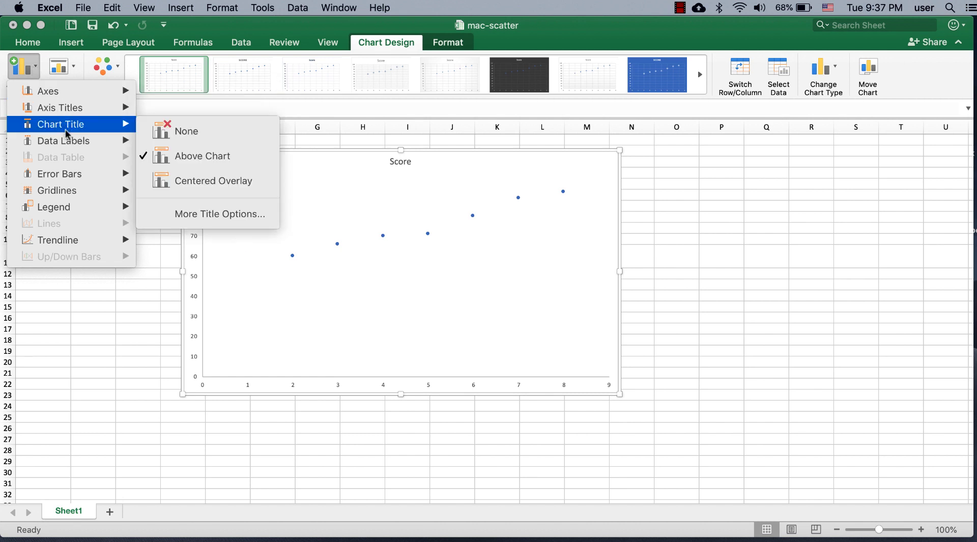
pyautogui.moveTo(79, 107)
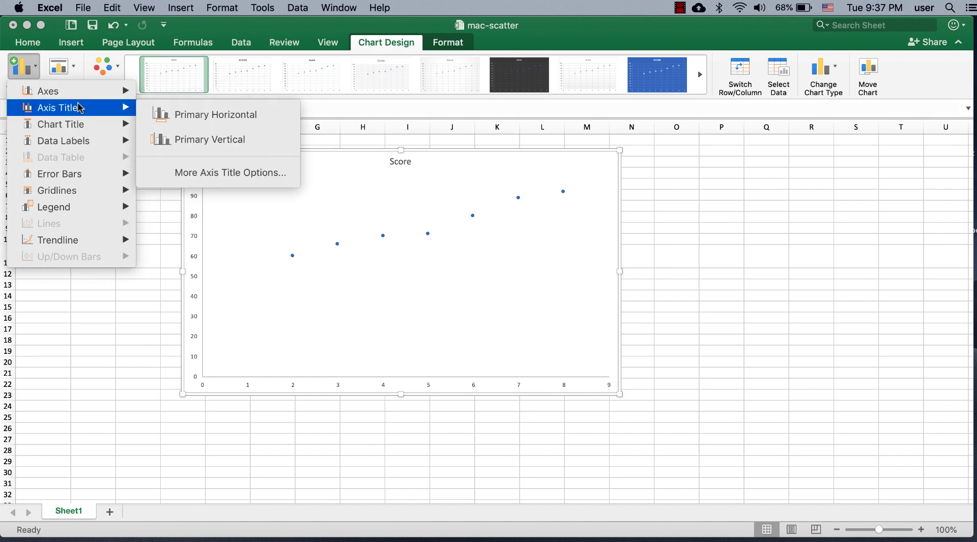
pyautogui.click(171, 116)
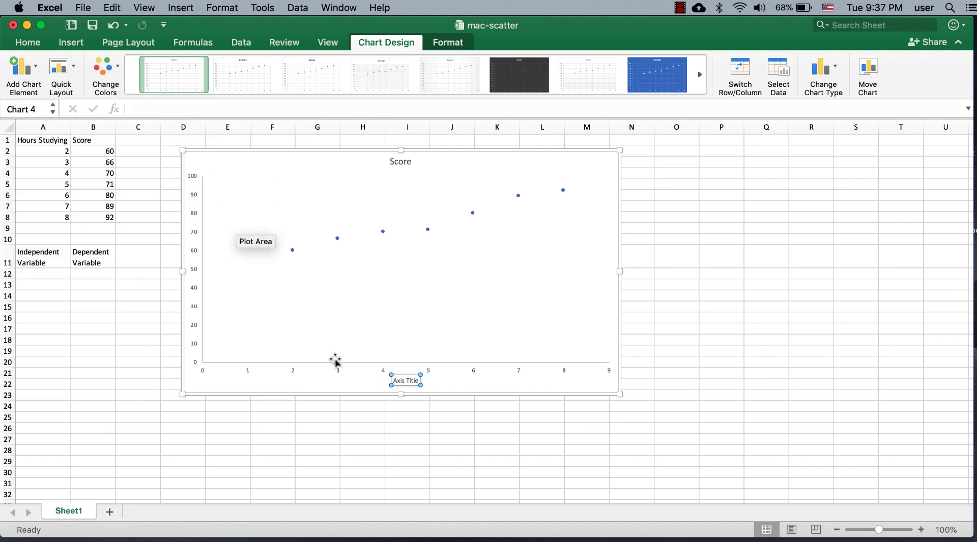
pyautogui.write('ou')
pyautogui.press('BackSpace')
pyautogui.press('BackSpace')
pyautogui.press('Delete')
pyautogui.press('Delete')
pyautogui.press('Delete')
pyautogui.press('Delete')
pyautogui.press('Delete')
pyautogui.press('Delete')
pyautogui.press('Delete')
pyautogui.press('Delete')
pyautogui.press('Delete')
pyautogui.press('Delete')
pyautogui.write('Hours Studying')
# - Add a primary vertical axis title and link its text to the Score header in cell B1
pyautogui.click(195, 272)
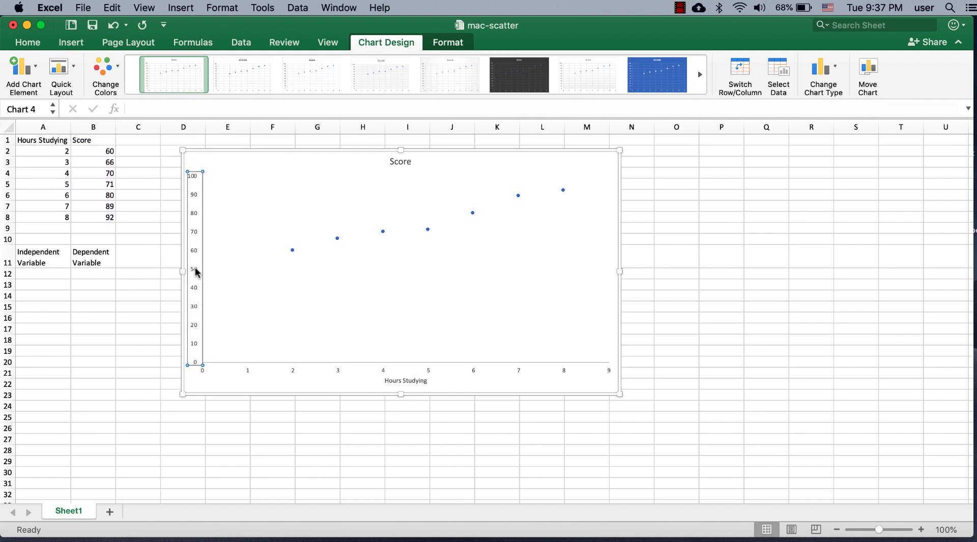
pyautogui.click(20, 69)
pyautogui.moveTo(57, 111)
pyautogui.click(183, 141)
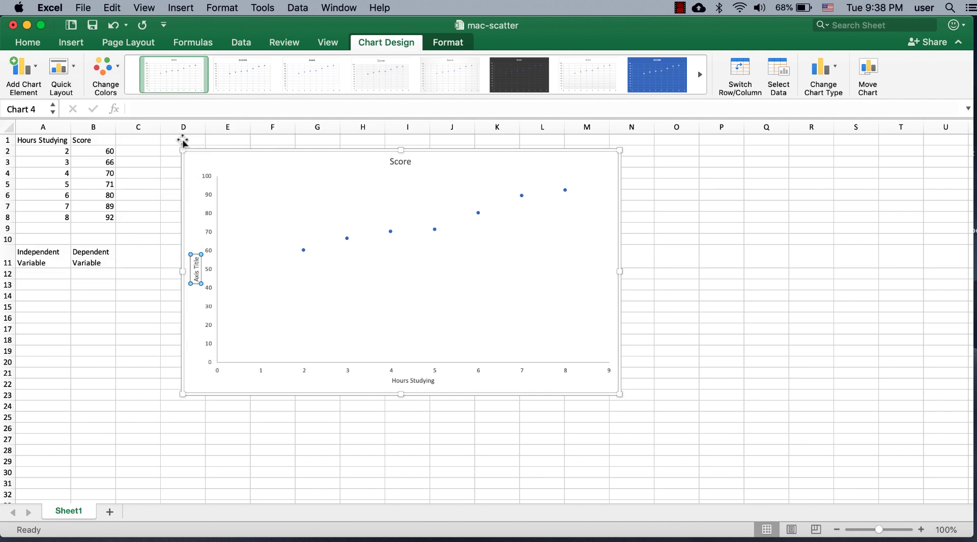
pyautogui.click(190, 104)
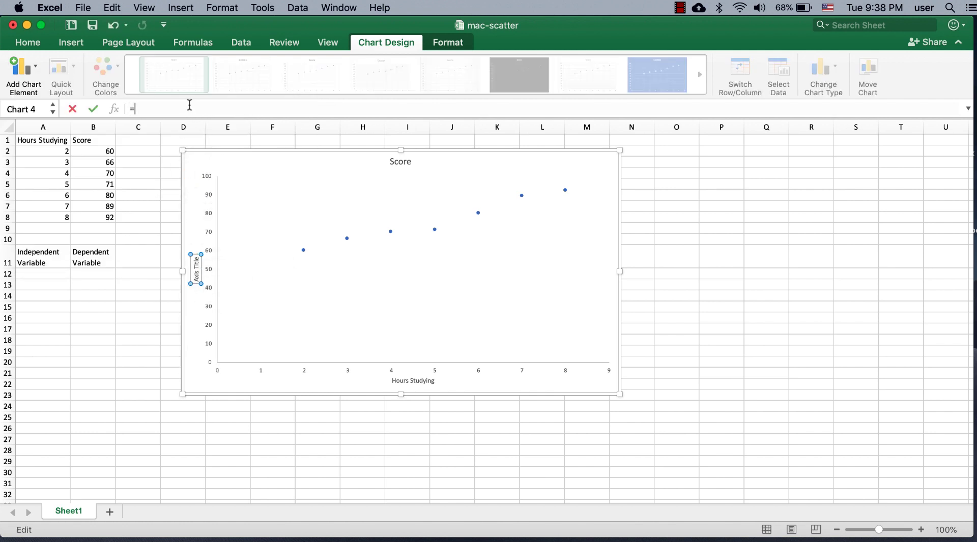
pyautogui.write('=')
pyautogui.click(91, 138)
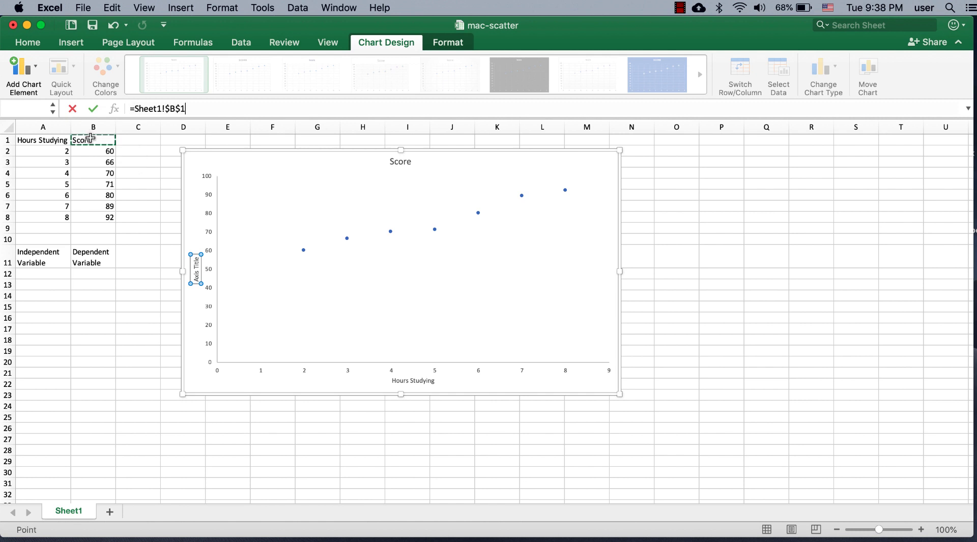
pyautogui.press('Return')
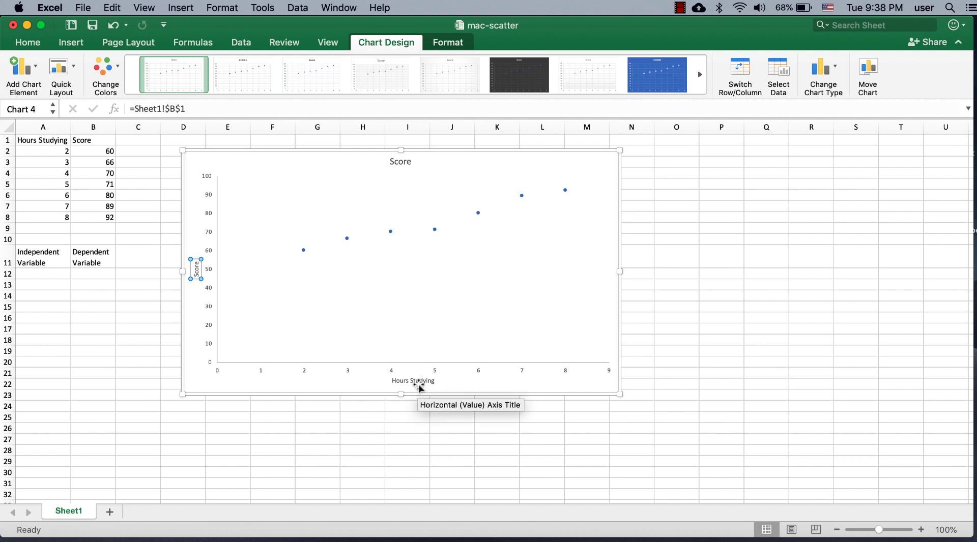
# - Change the chart title to "Hours Studying vs. Score"
pyautogui.click(401, 163)
pyautogui.doubleClick(402, 162)
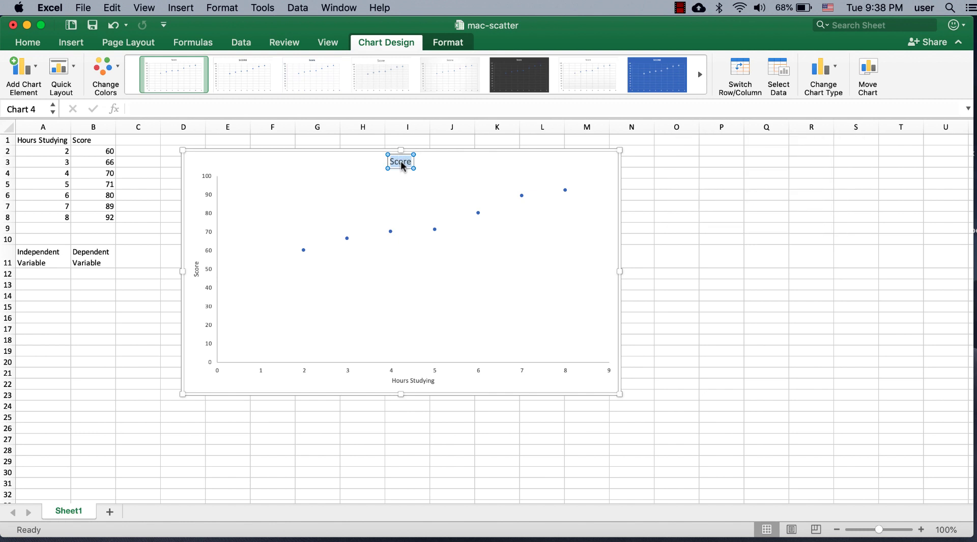
pyautogui.write('Hours')
pyautogui.write(' Stduy')
pyautogui.press('BackSpace')
pyautogui.press('BackSpace')
pyautogui.press('BackSpace')
pyautogui.write('udying vs')
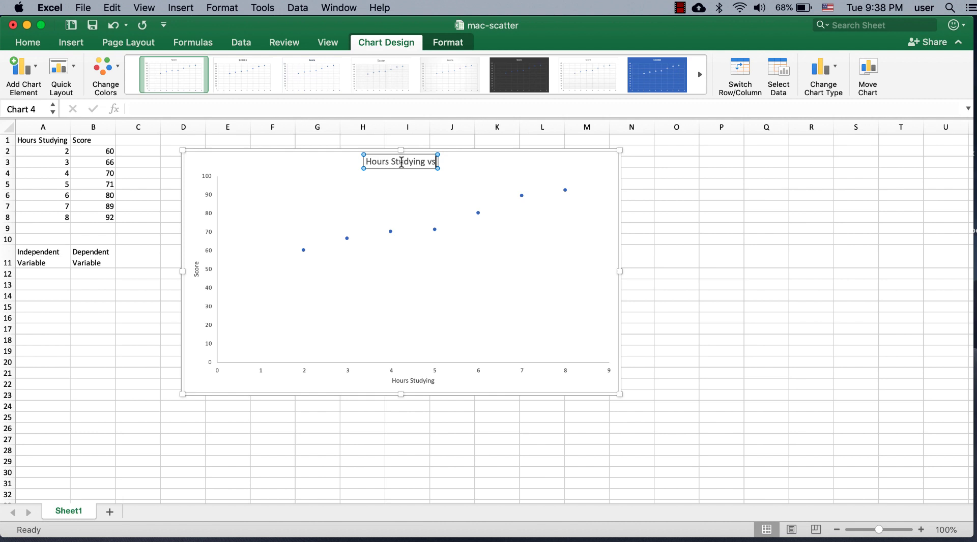
pyautogui.write('. Score')
pyautogui.press('Escape')
pyautogui.press('Escape')
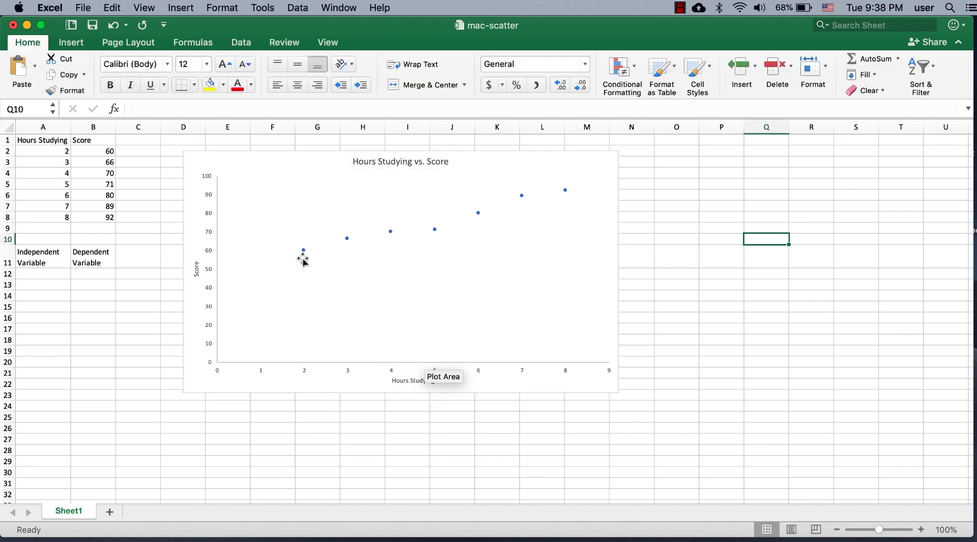
# - Add a linear trendline to the Score data points and display its equation on the chart
pyautogui.click(558, 192)
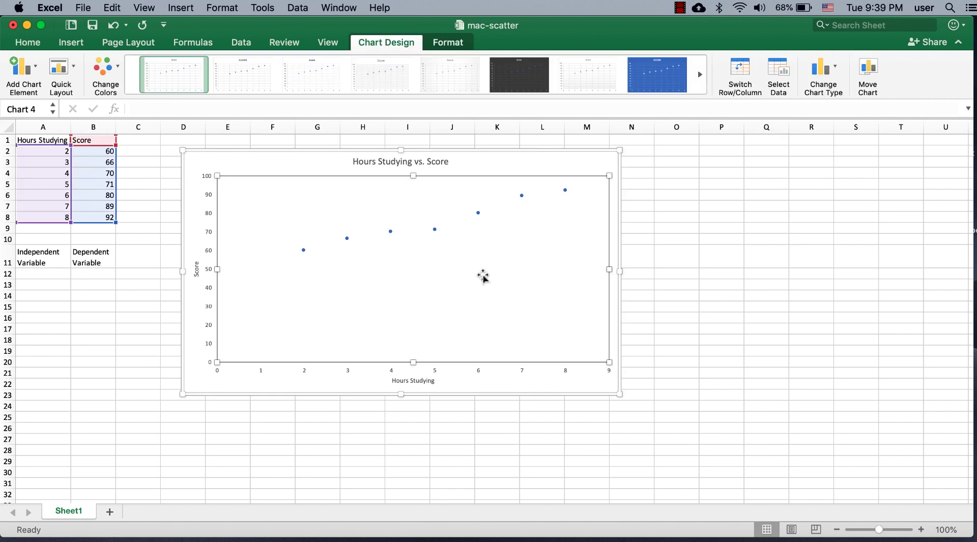
pyautogui.click(435, 229)
pyautogui.rightClick(434, 228)
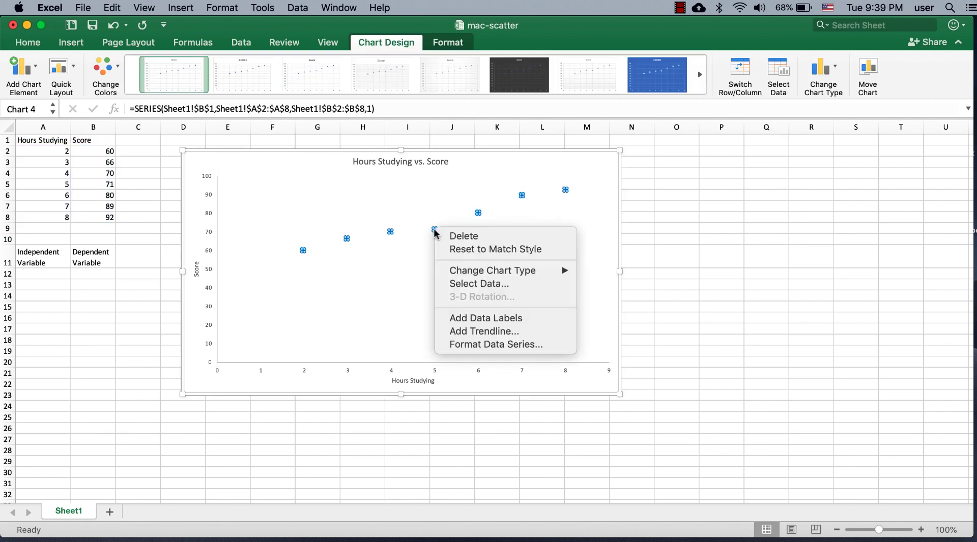
pyautogui.click(489, 333)
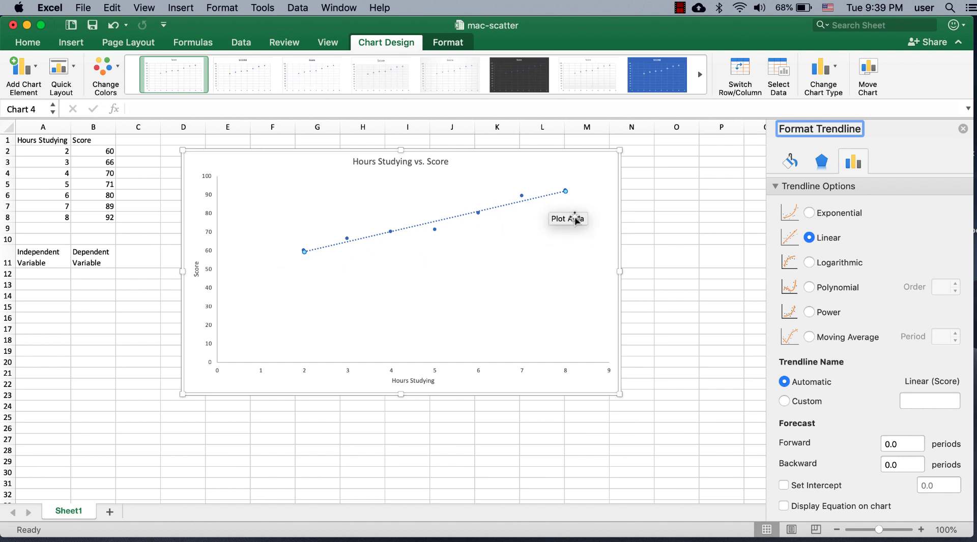
pyautogui.scroll(-2, 846, 432)
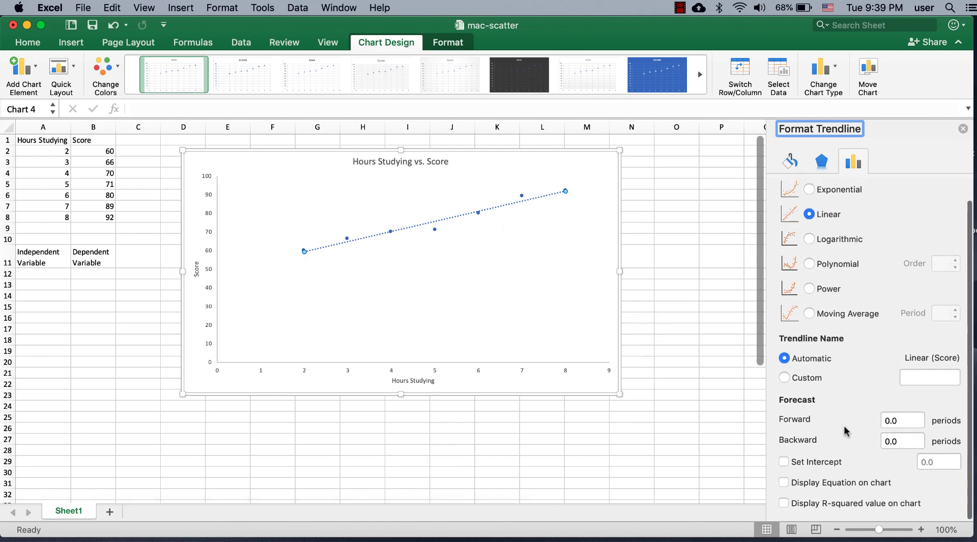
pyautogui.click(784, 485)
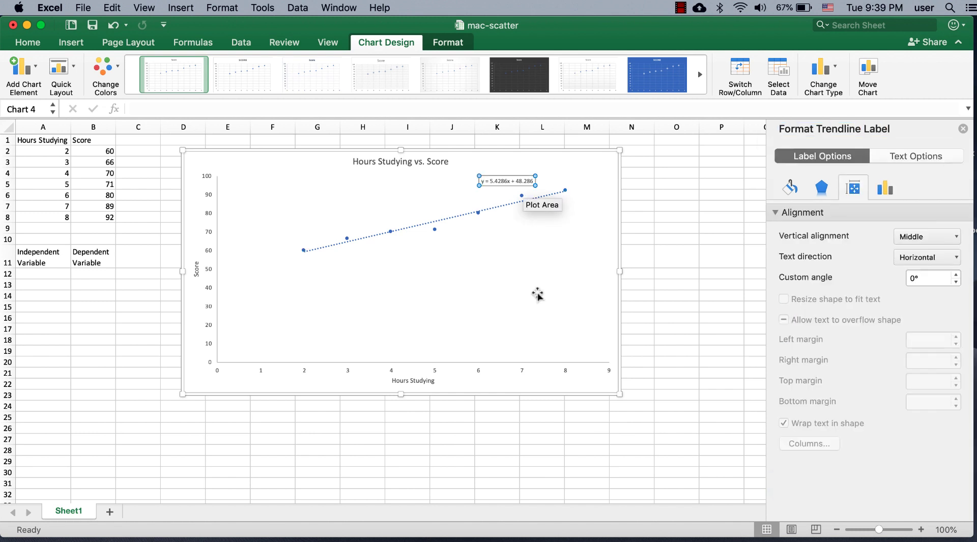
# - Move the trendline equation label slightly down and left, nearer to the trendline, and deselect the chart
pyautogui.click(530, 224)
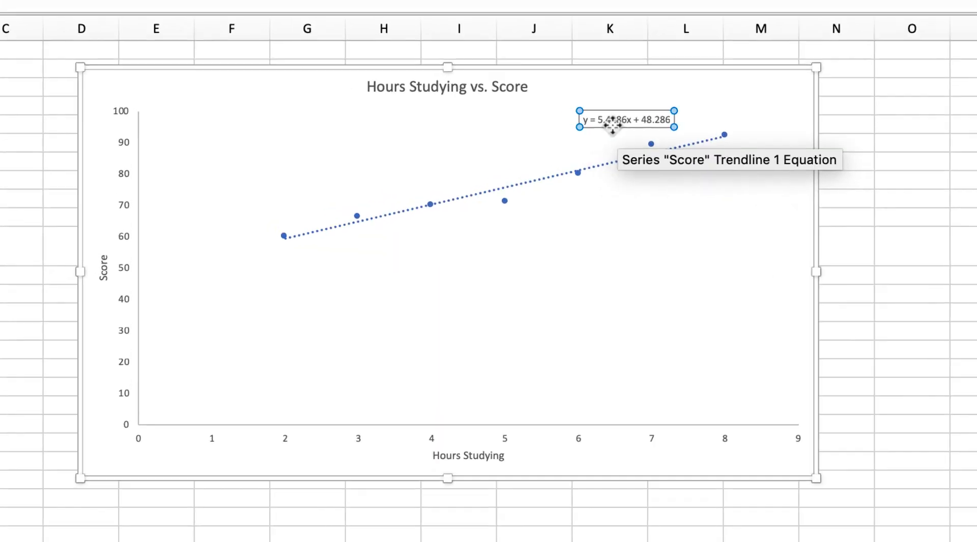
pyautogui.moveTo(507, 178); pyautogui.dragTo(494, 191)
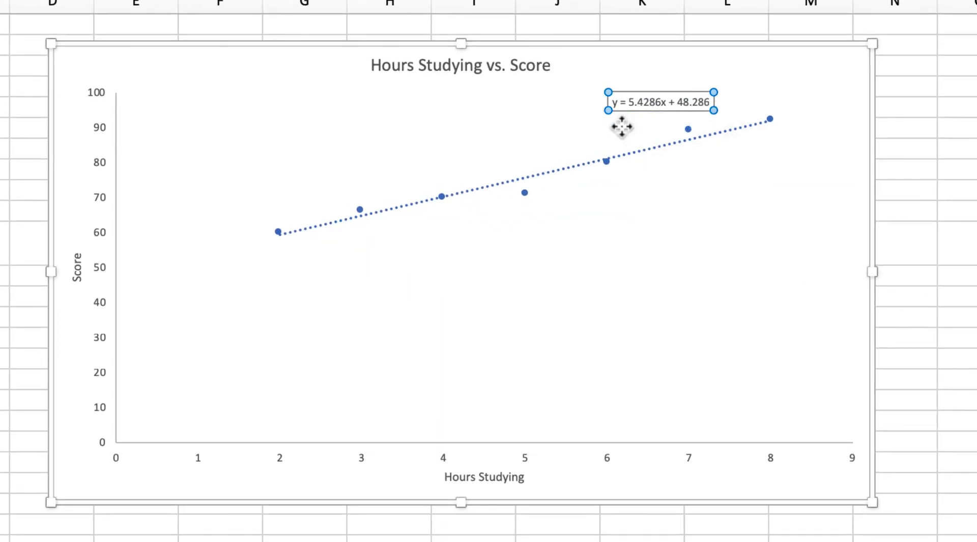
pyautogui.click(691, 250)
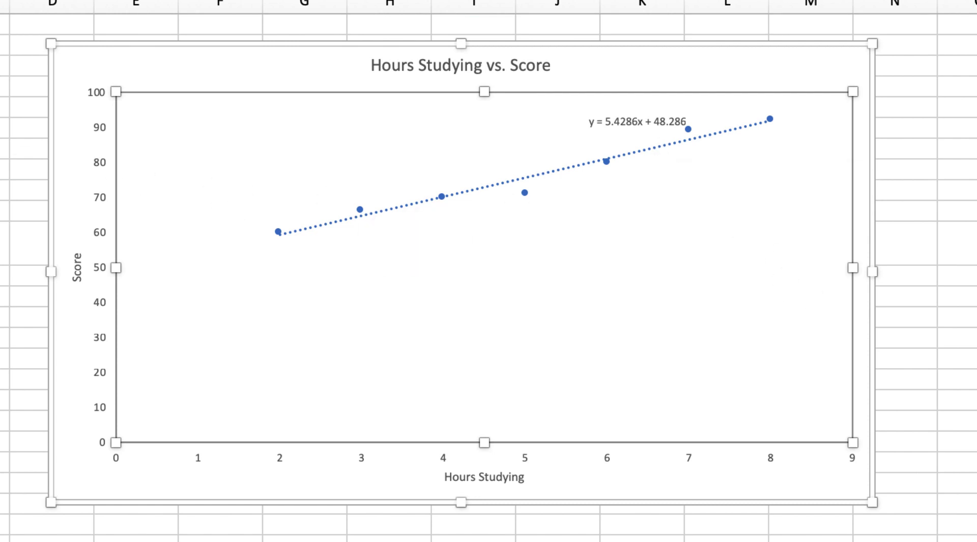
pyautogui.press('Escape')
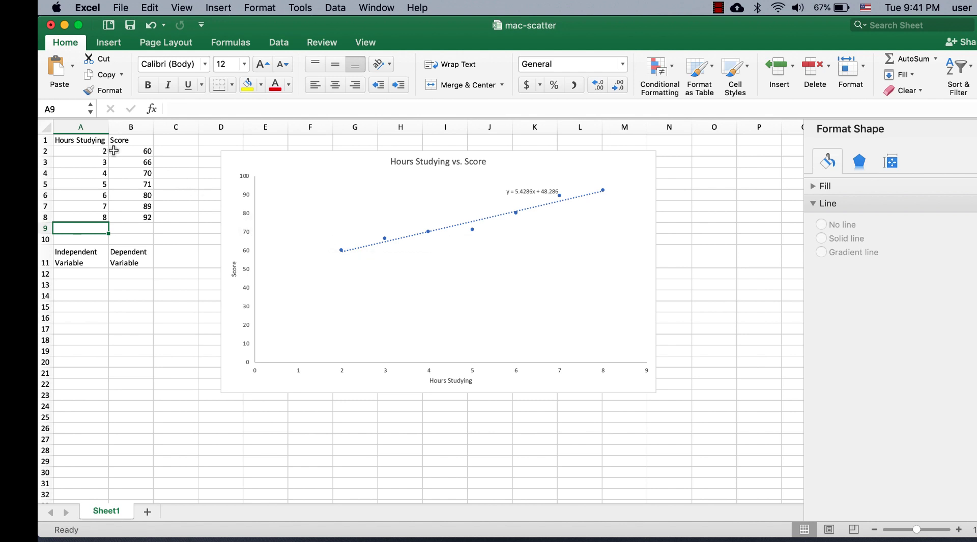
pyautogui.moveTo(94, 151); pyautogui.dragTo(133, 214)
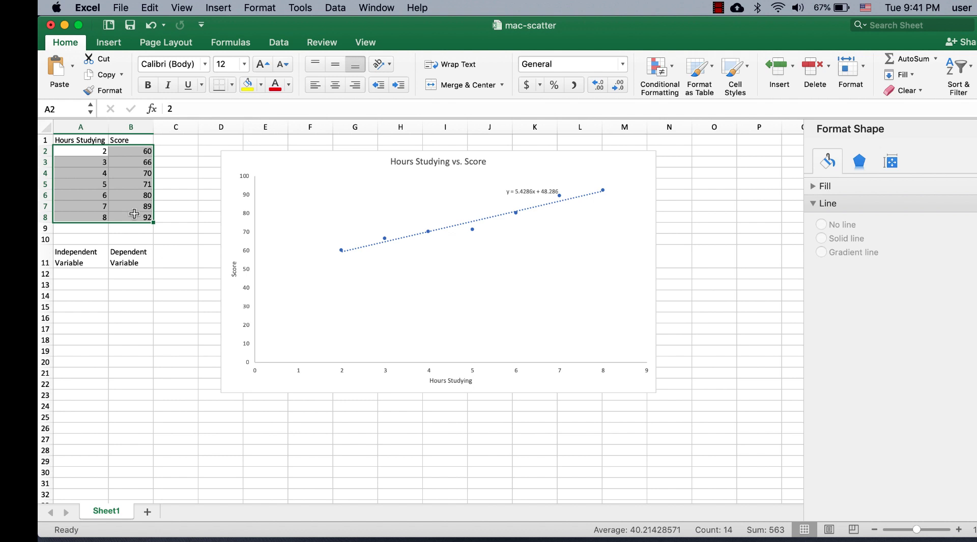
pyautogui.click(144, 371)
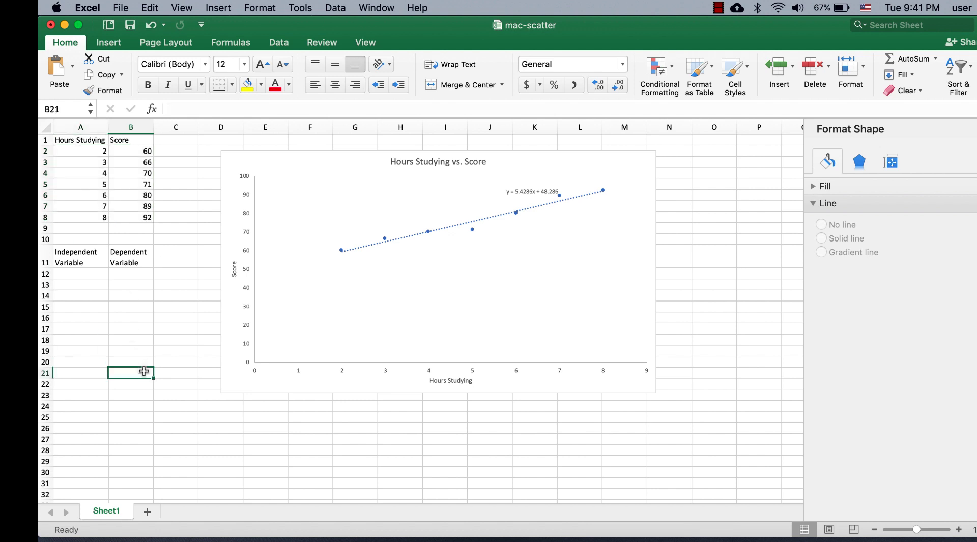